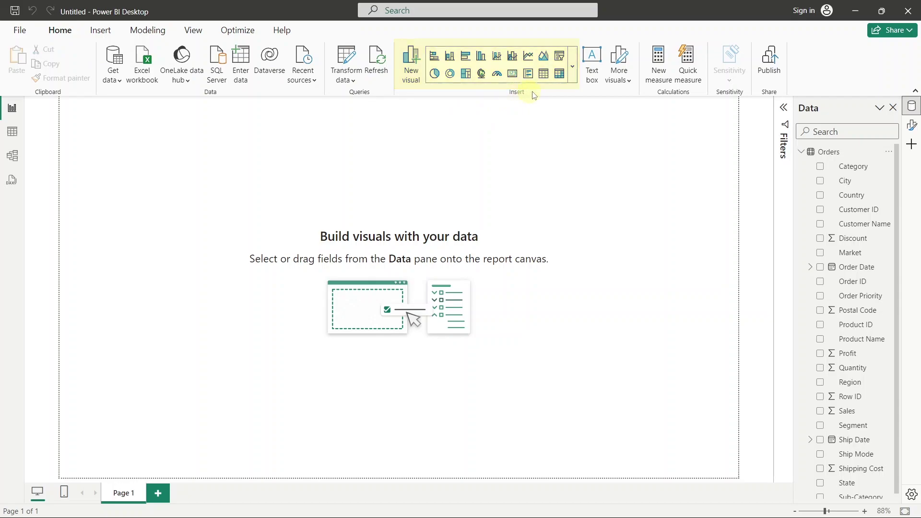
# Insert a stacked column chart on the blank report page
pyautogui.click(573, 72)
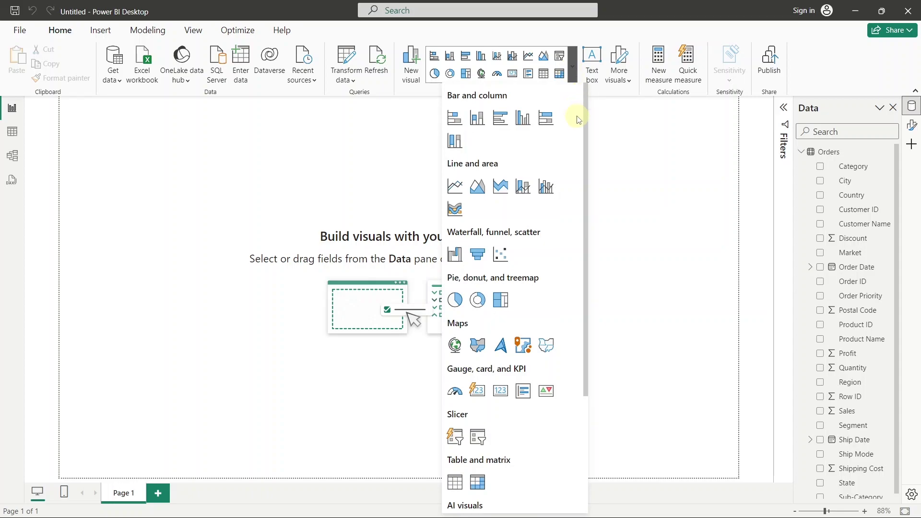
pyautogui.scroll(-5, 578, 129)
pyautogui.scroll(3, 579, 130)
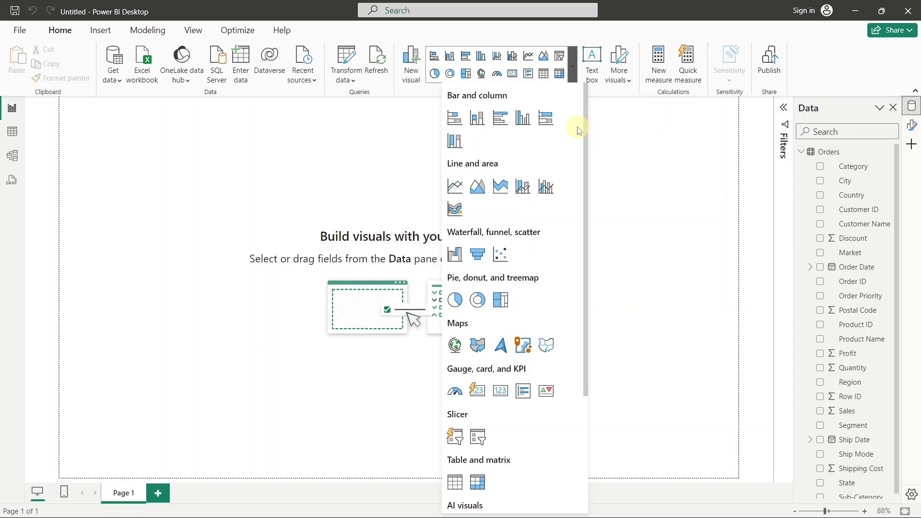
pyautogui.click(479, 117)
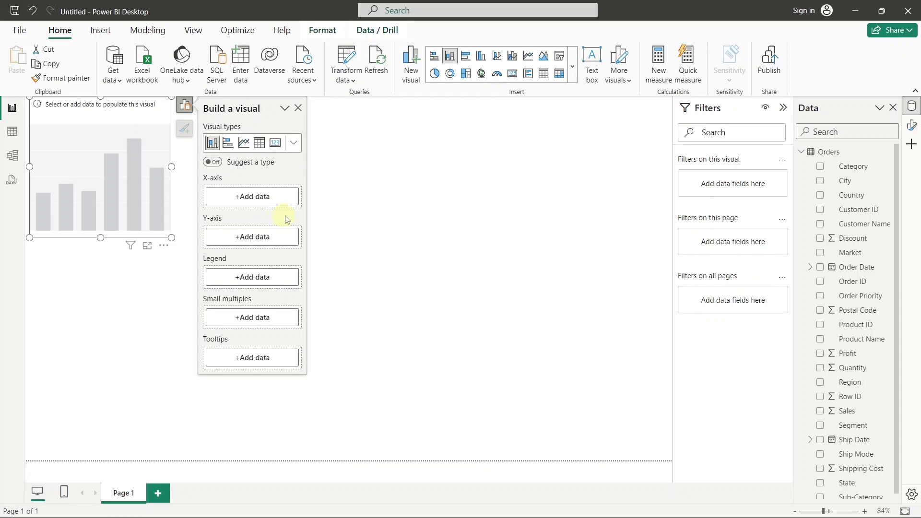
# Assign City to the chart's X-axis and Sales to its Y-axis, and enlarge the chart to fill most of the page
pyautogui.moveTo(858, 185); pyautogui.dragTo(272, 201)
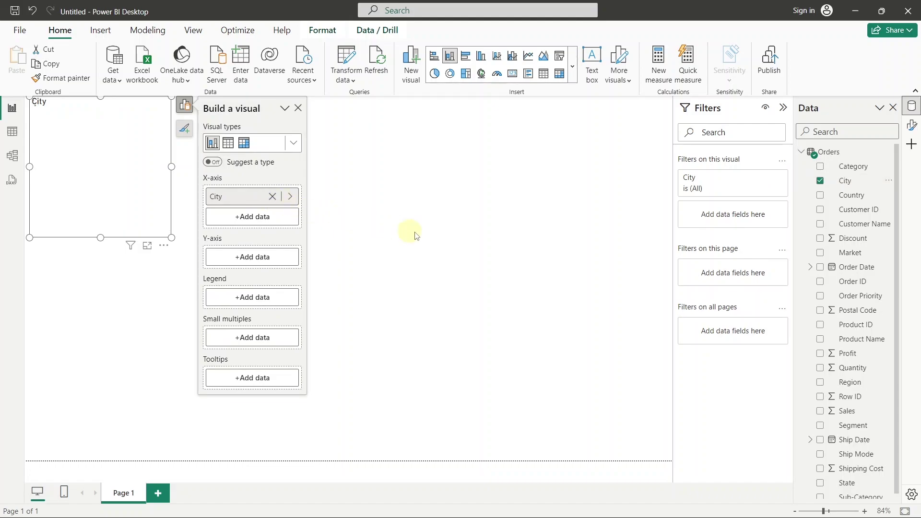
pyautogui.moveTo(868, 413); pyautogui.dragTo(281, 259)
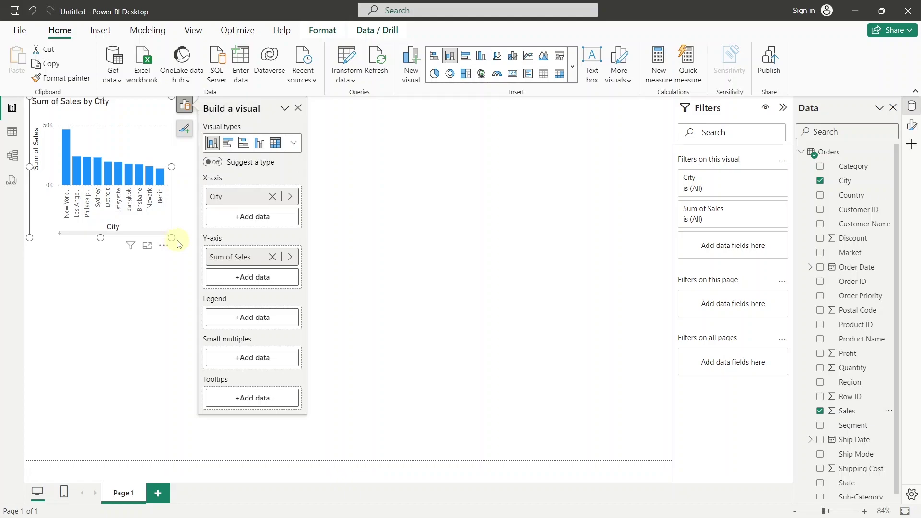
pyautogui.moveTo(172, 238); pyautogui.dragTo(531, 408)
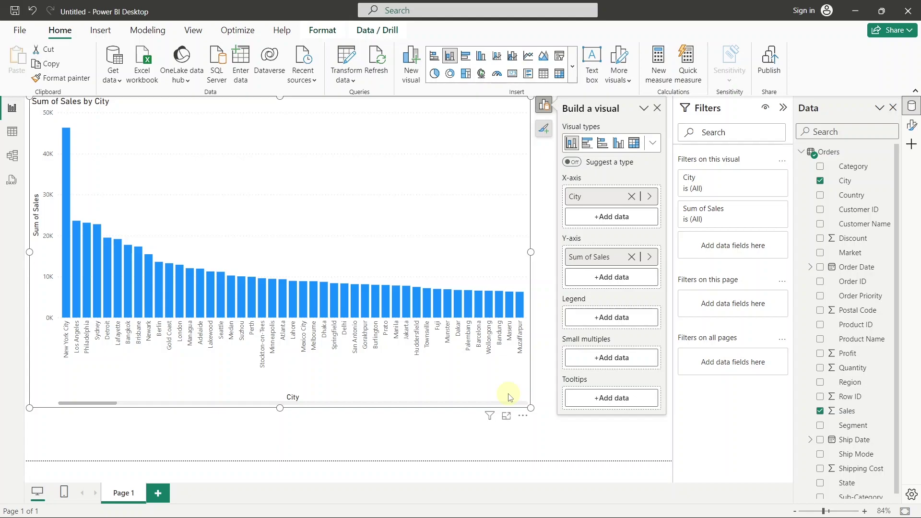
pyautogui.click(657, 109)
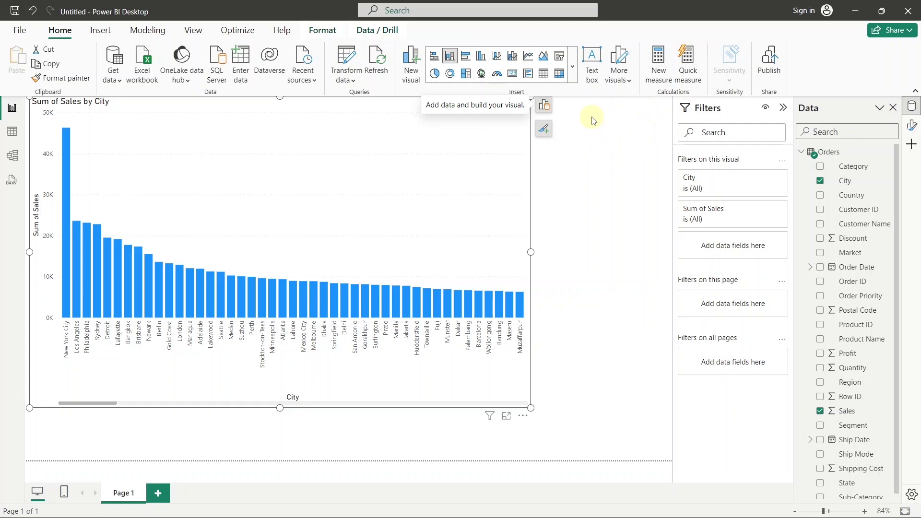
pyautogui.click(544, 109)
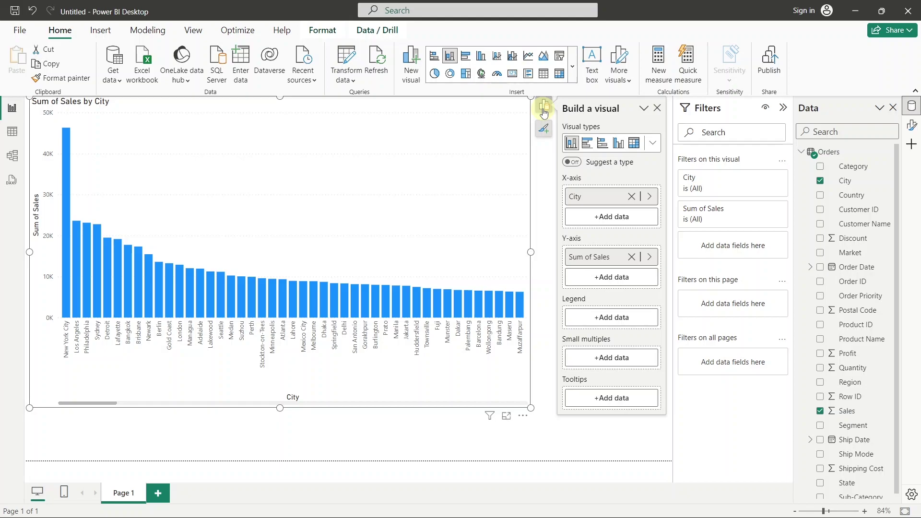
pyautogui.click(544, 110)
pyautogui.click(543, 109)
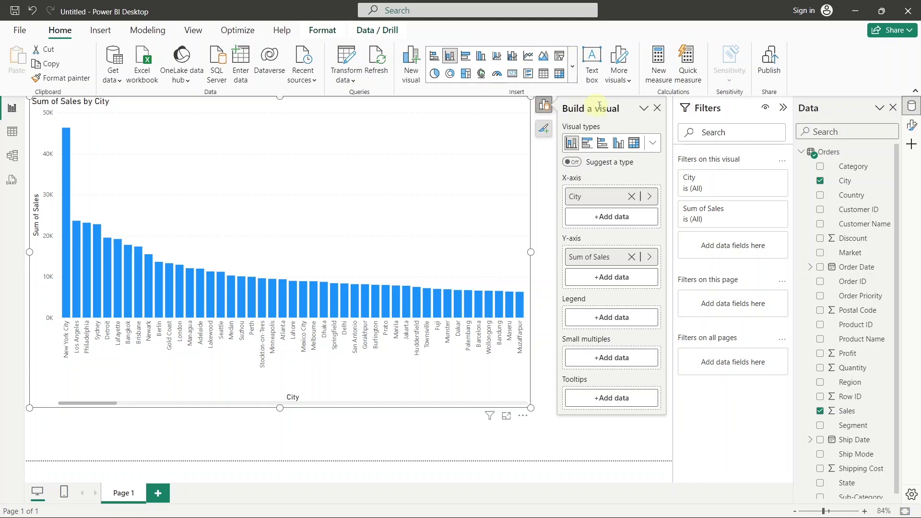
# Close the chart's build options and open its full formatting options
pyautogui.click(657, 108)
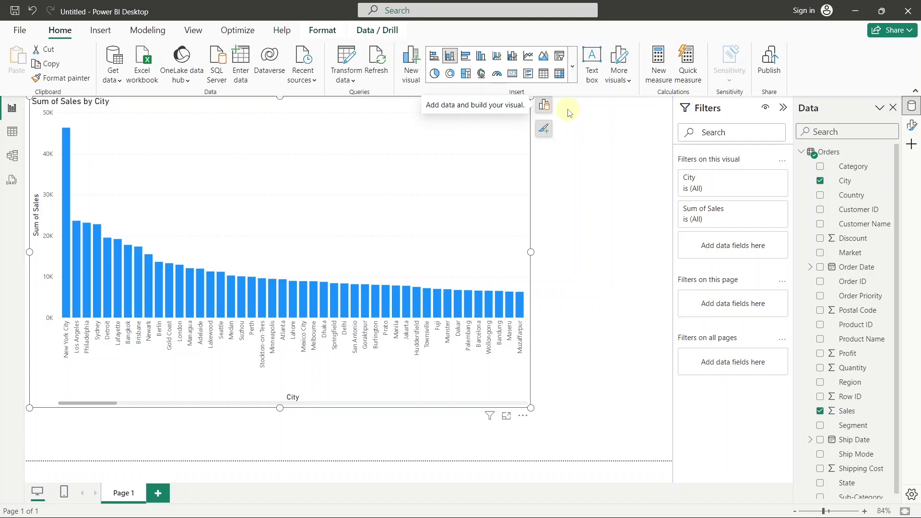
pyautogui.click(545, 131)
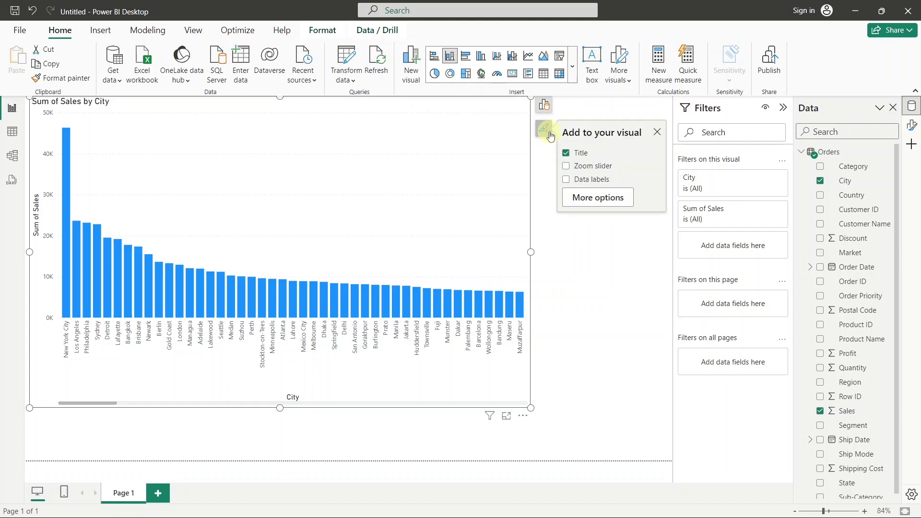
pyautogui.click(576, 199)
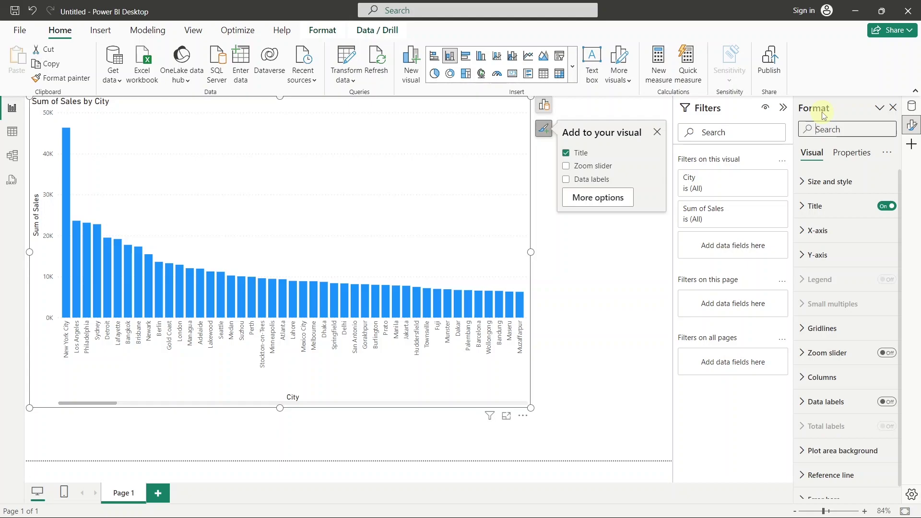
# Set the chart title's font to Arial Black, size 17, with bold, italic and underline
pyautogui.click(804, 208)
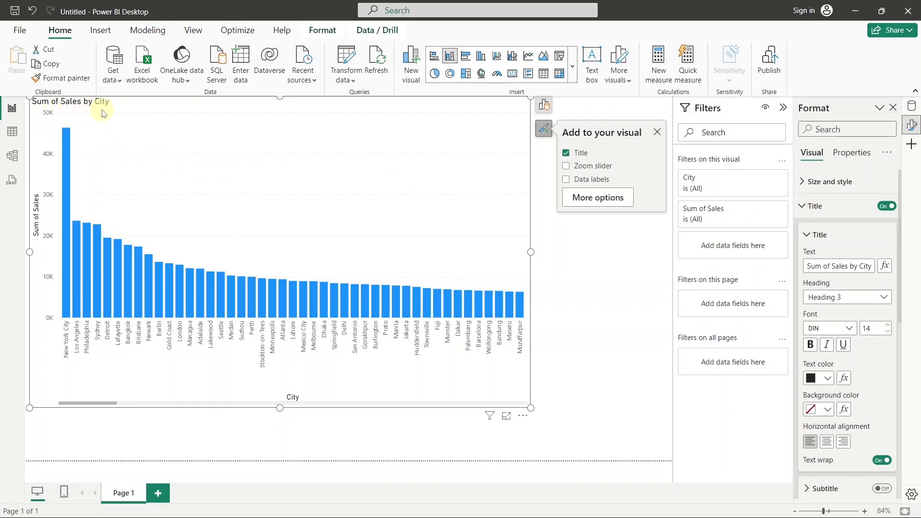
pyautogui.click(843, 328)
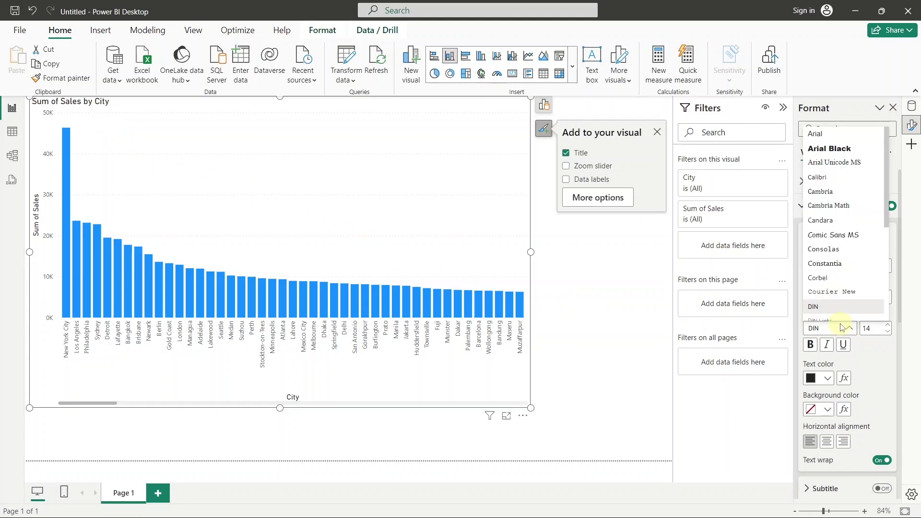
pyautogui.click(817, 149)
pyautogui.click(888, 325)
pyautogui.click(888, 325)
pyautogui.click(888, 325)
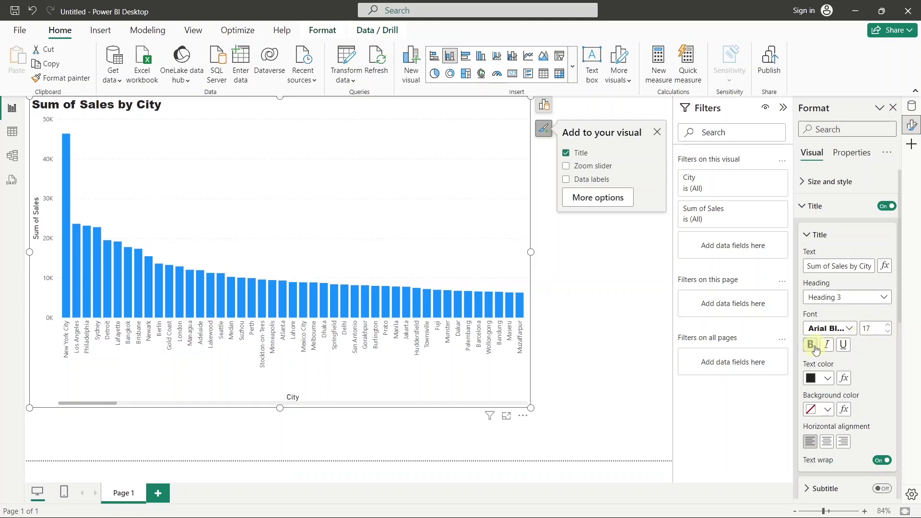
pyautogui.click(811, 347)
pyautogui.click(827, 346)
pyautogui.click(846, 346)
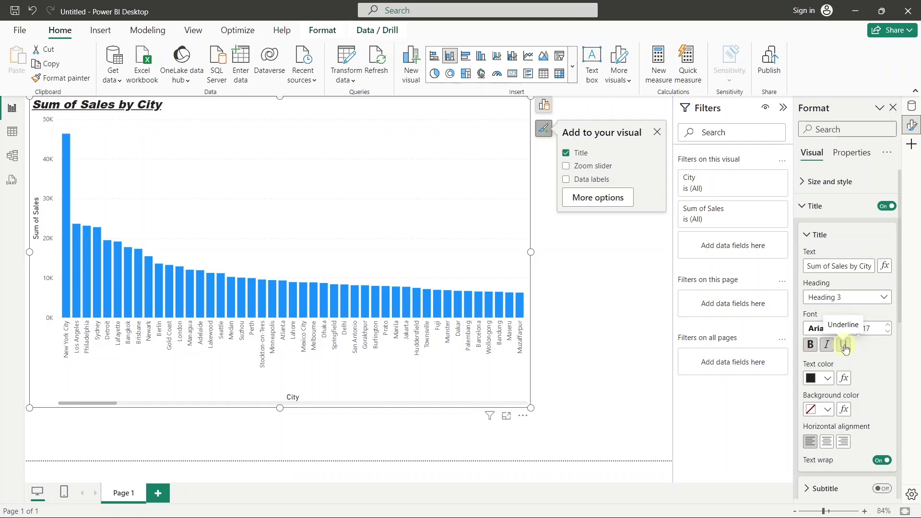
# Give the chart title yellow text on a purple background and align it to the right
pyautogui.click(826, 381)
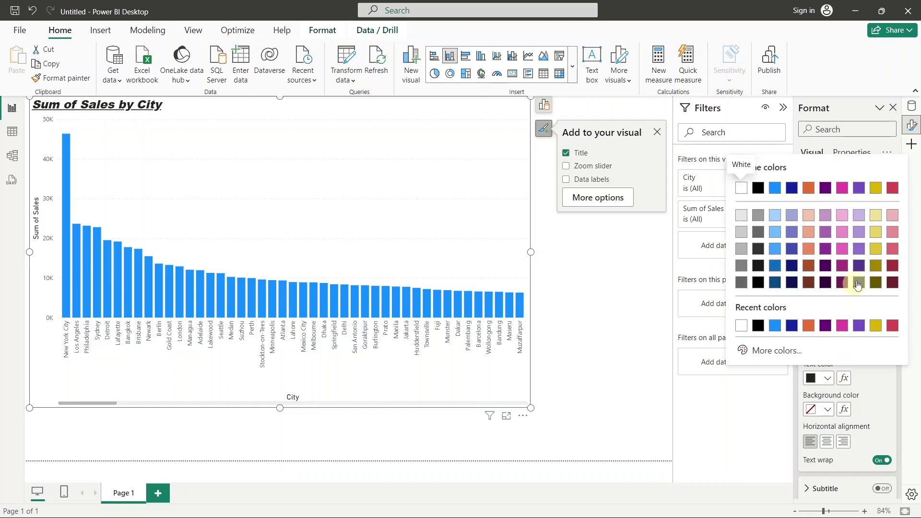
pyautogui.click(876, 251)
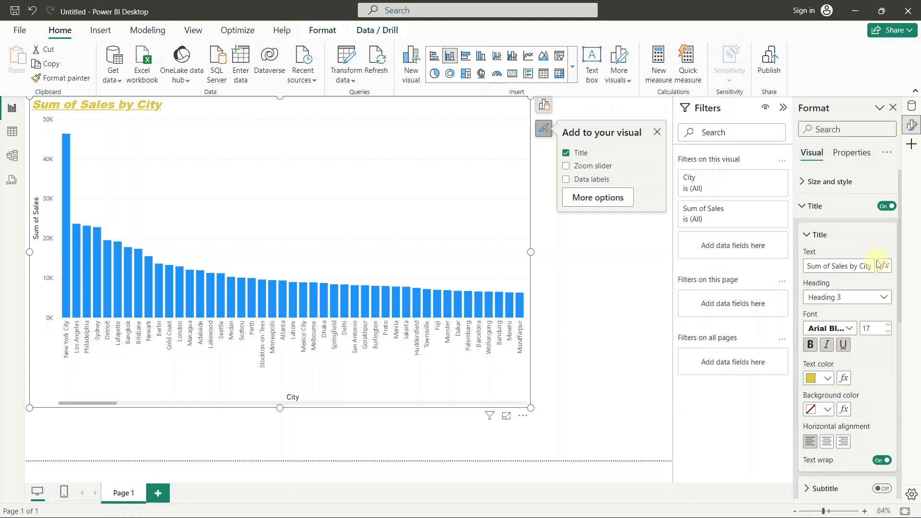
pyautogui.click(827, 409)
pyautogui.click(871, 329)
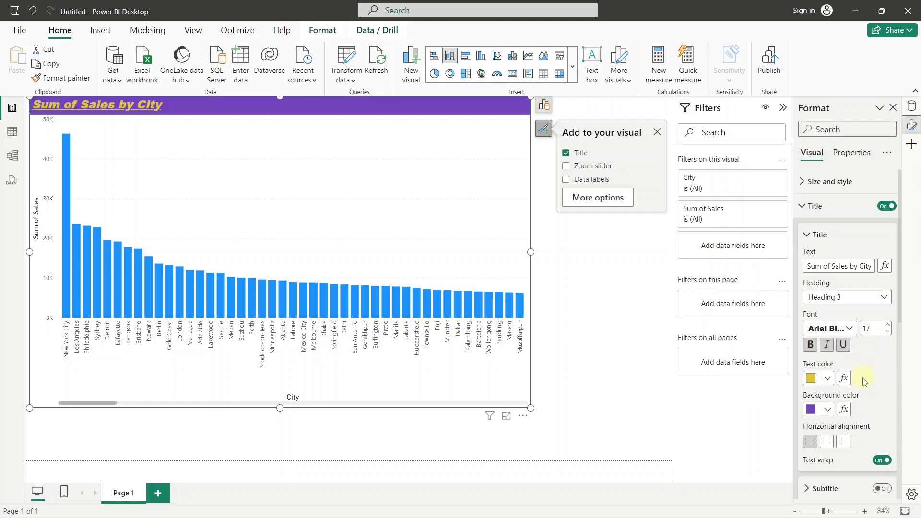
pyautogui.click(828, 443)
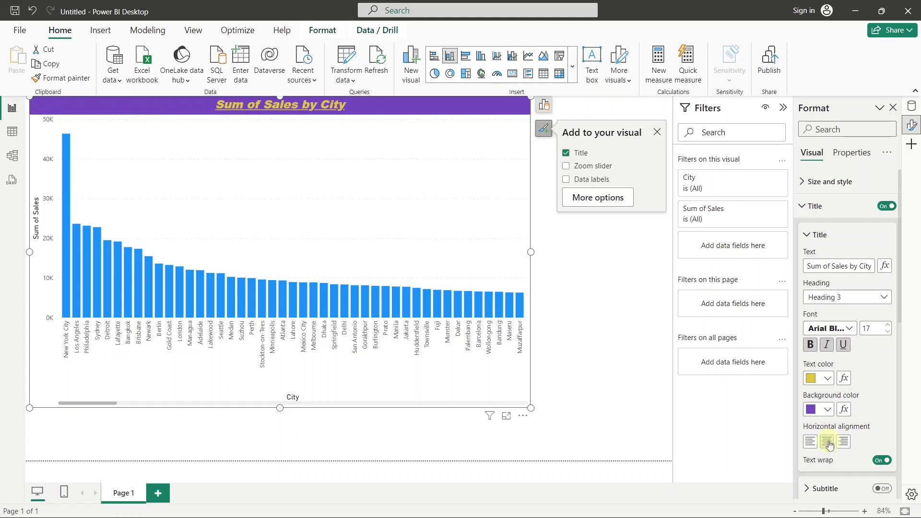
pyautogui.click(845, 447)
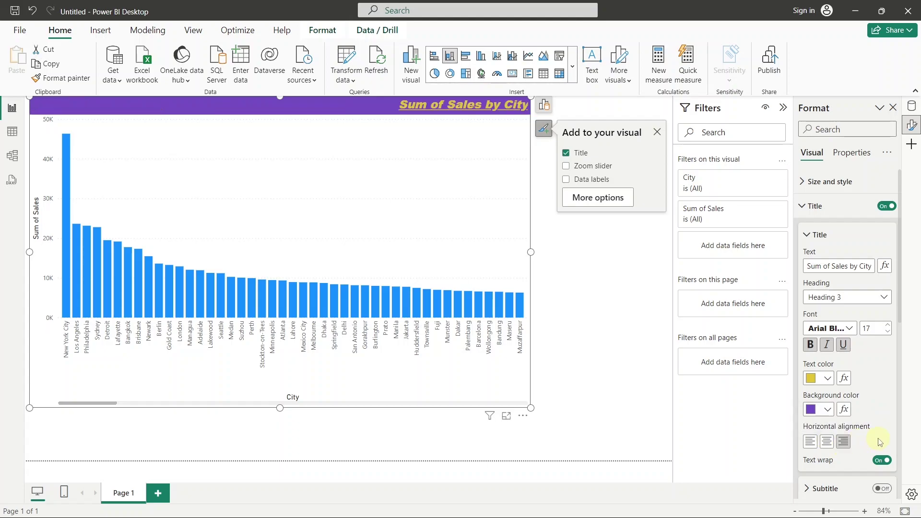
# Try out a subtitle on the chart, look at its text options, and turn it off again
pyautogui.scroll(-3, 881, 439)
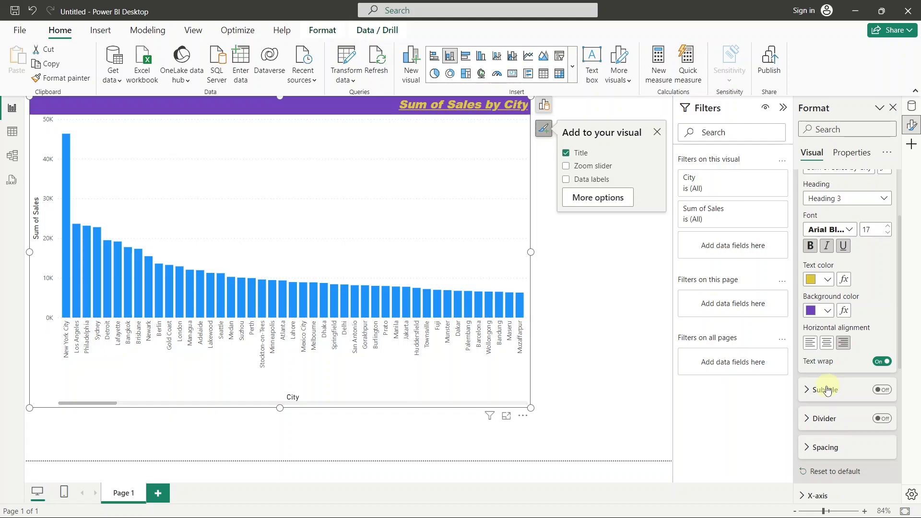
pyautogui.click(882, 390)
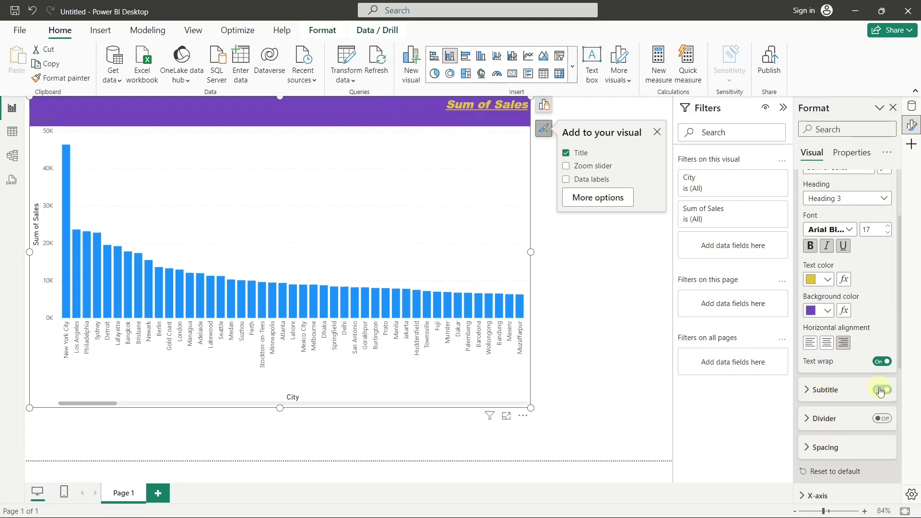
pyautogui.click(807, 392)
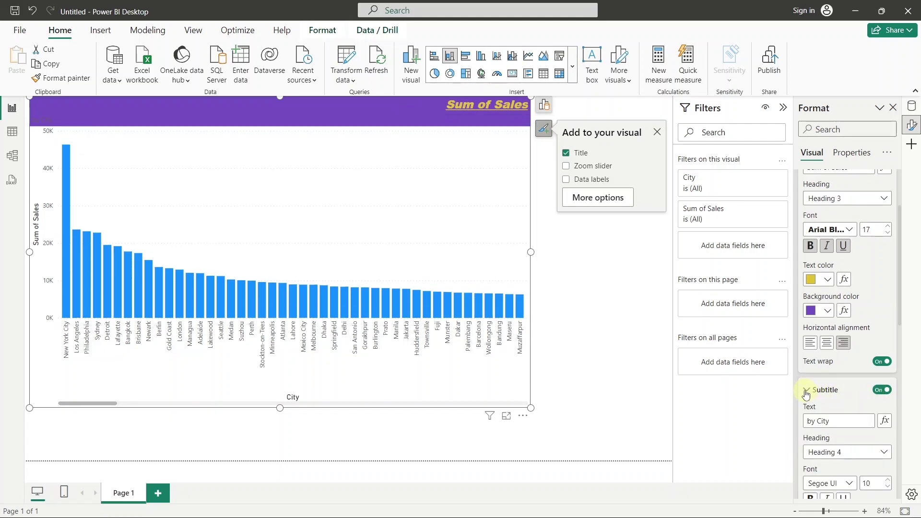
pyautogui.click(806, 392)
pyautogui.click(882, 389)
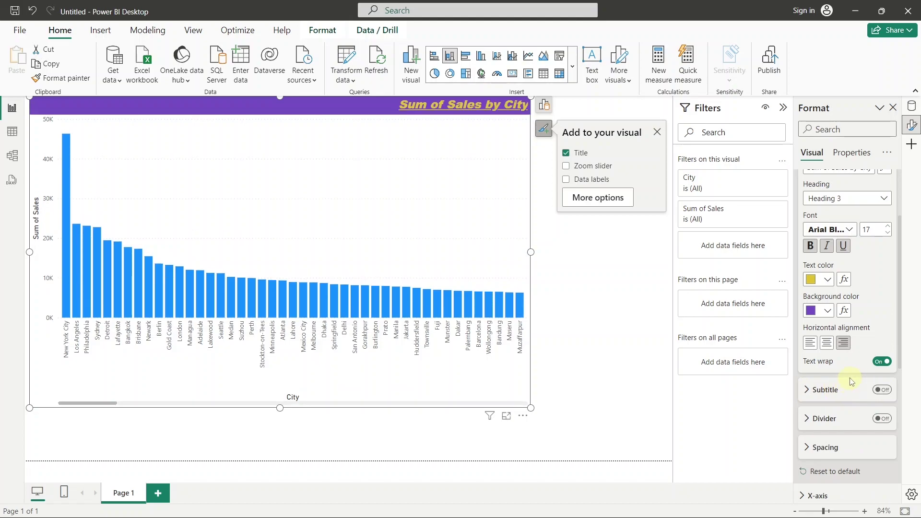
# Reset the chart's title formatting to default and collapse the title settings
pyautogui.scroll(-1, 852, 379)
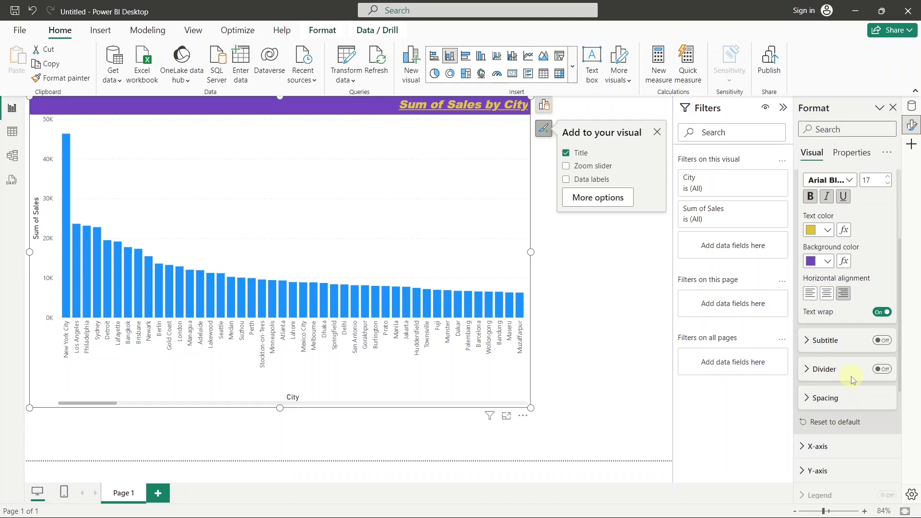
pyautogui.click(847, 425)
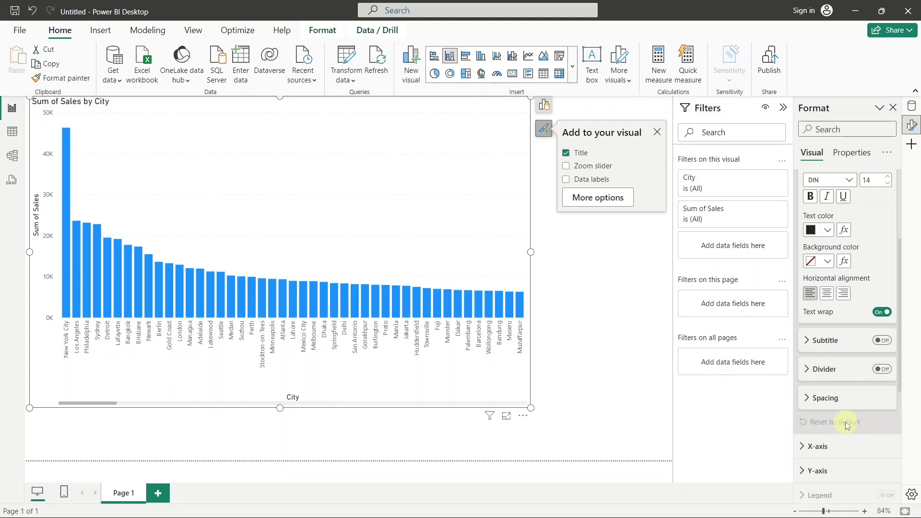
pyautogui.scroll(3, 800, 376)
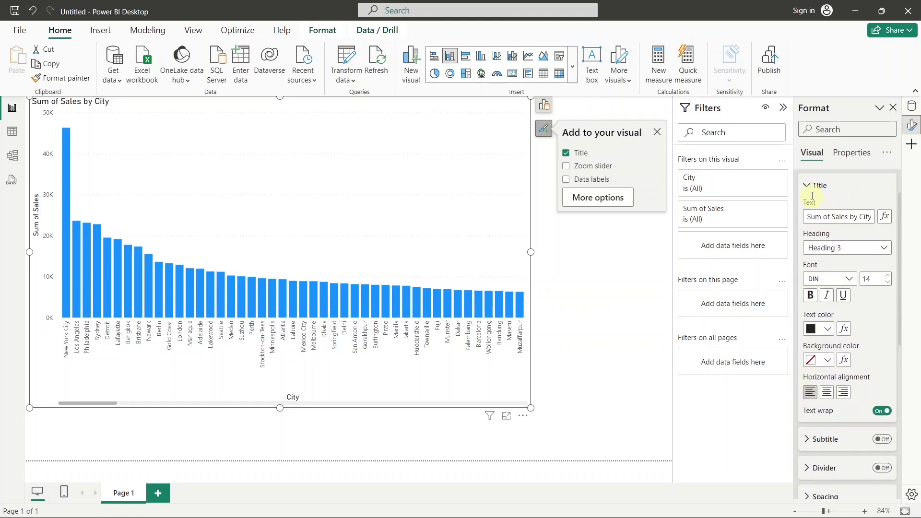
pyautogui.click(809, 189)
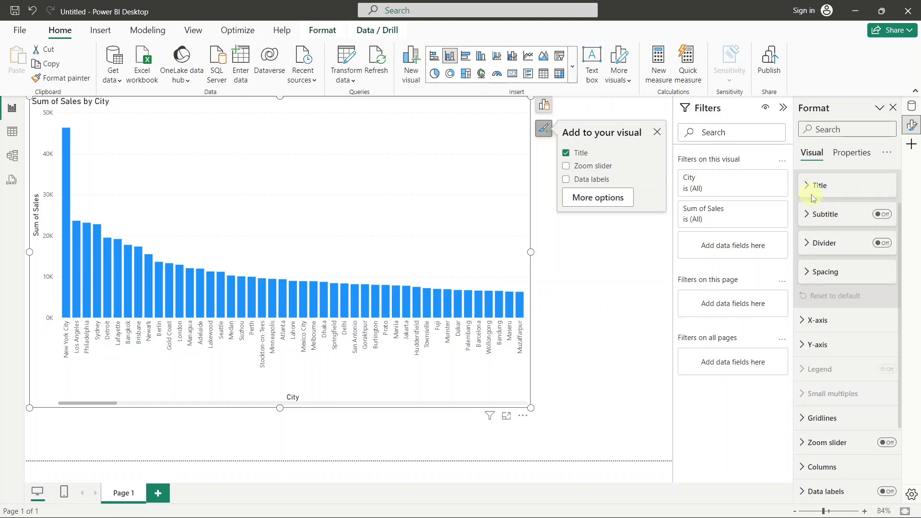
pyautogui.scroll(2, 809, 192)
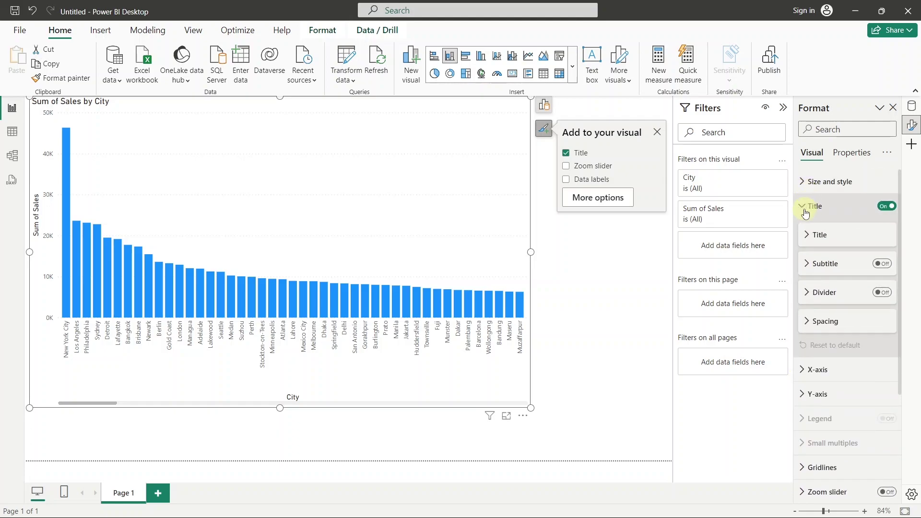
pyautogui.click(804, 209)
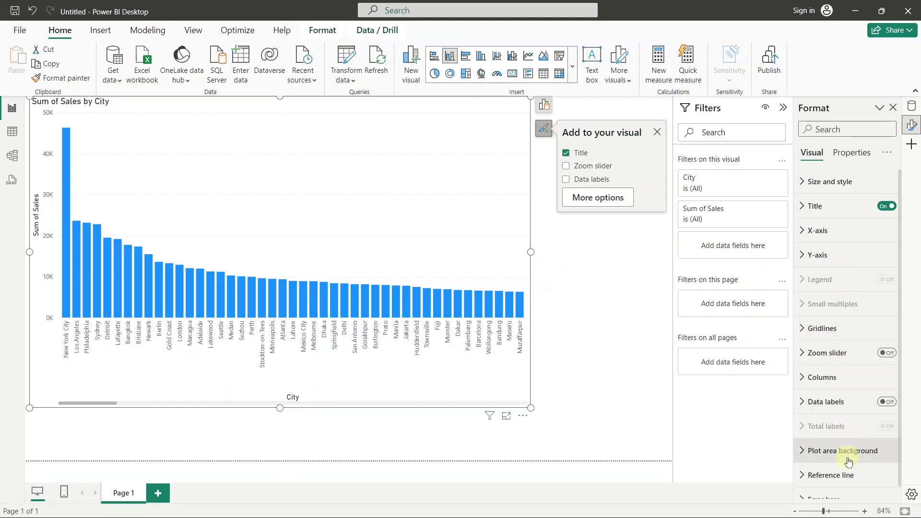
pyautogui.scroll(-1, 849, 462)
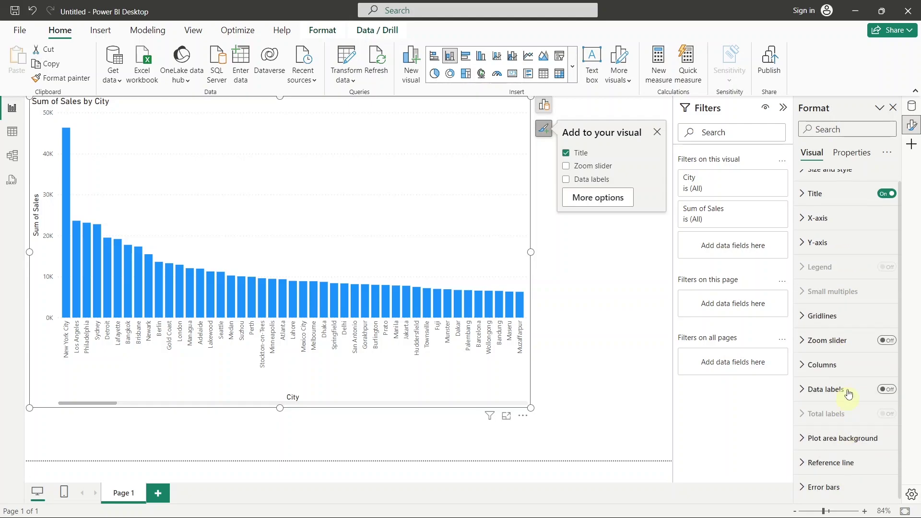